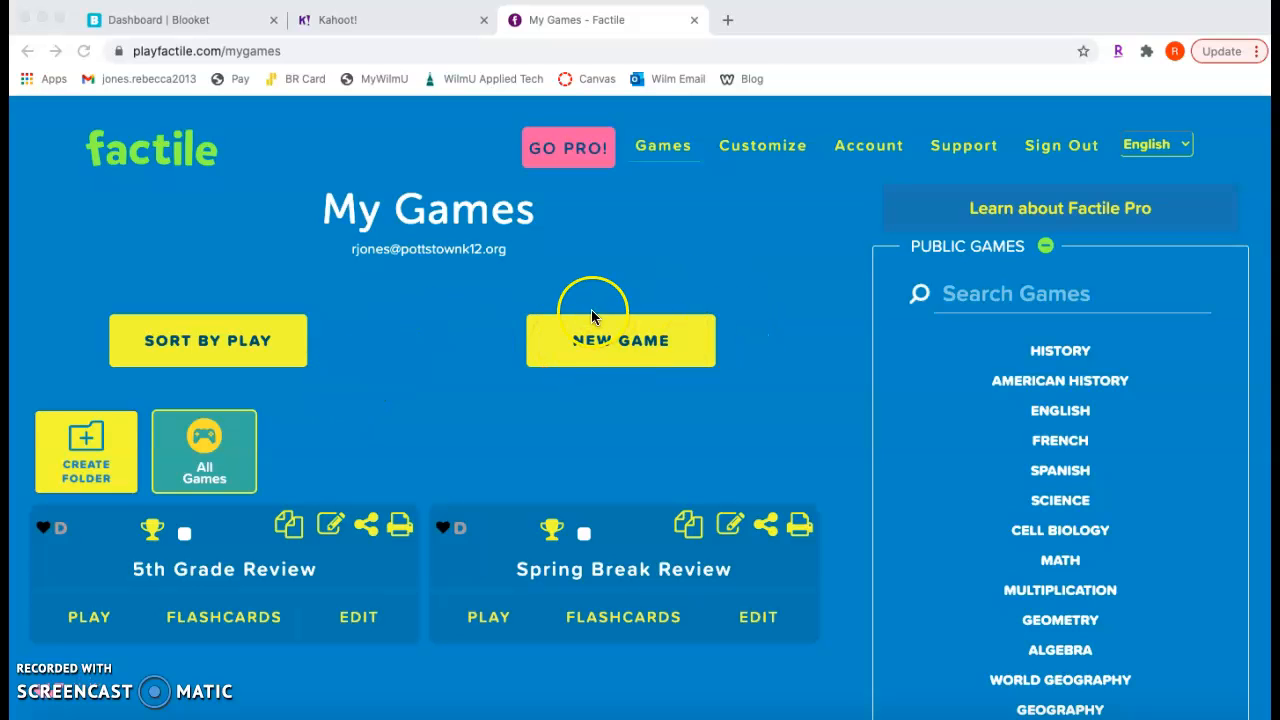
Create a new game titled "Example" with an auto-generated custom URL link and save to continue
{"action": "left_click", "coordinate": [561, 340]}
{"action": "left_click", "coordinate": [627, 343]}
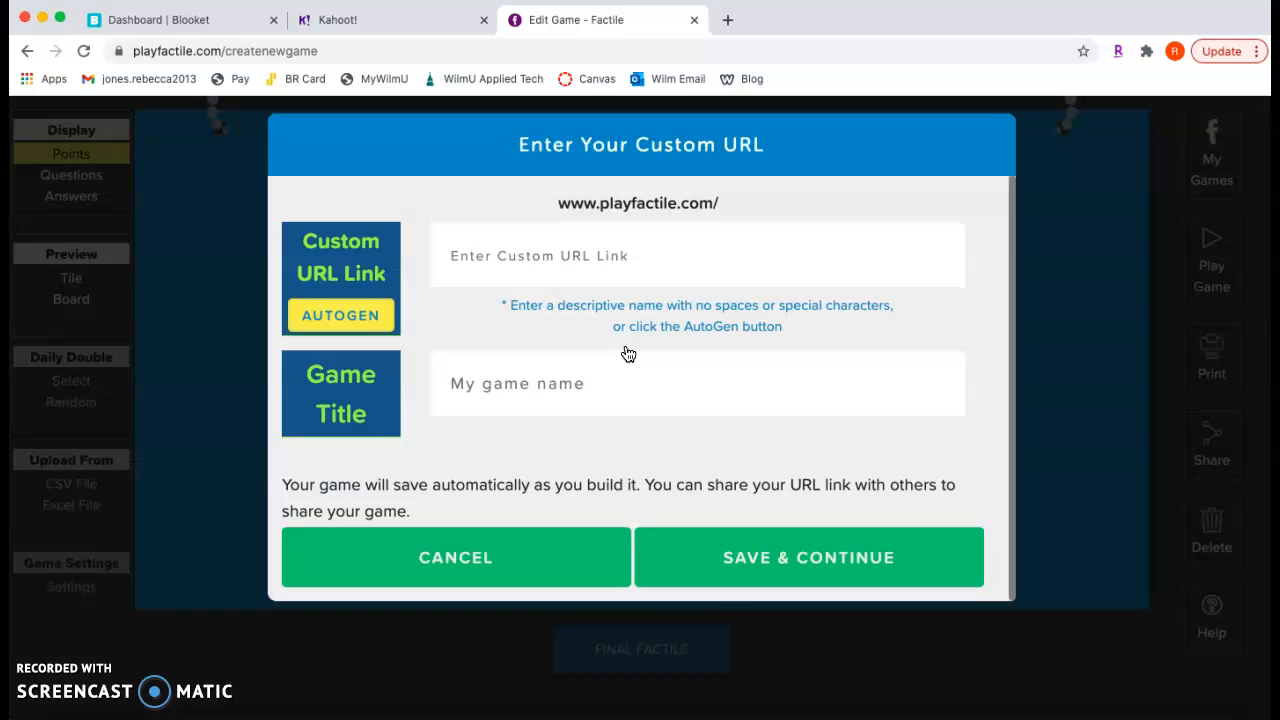
{"action": "left_click", "coordinate": [530, 255]}
{"action": "left_click", "coordinate": [508, 380]}
{"action": "type", "text": "Example"}
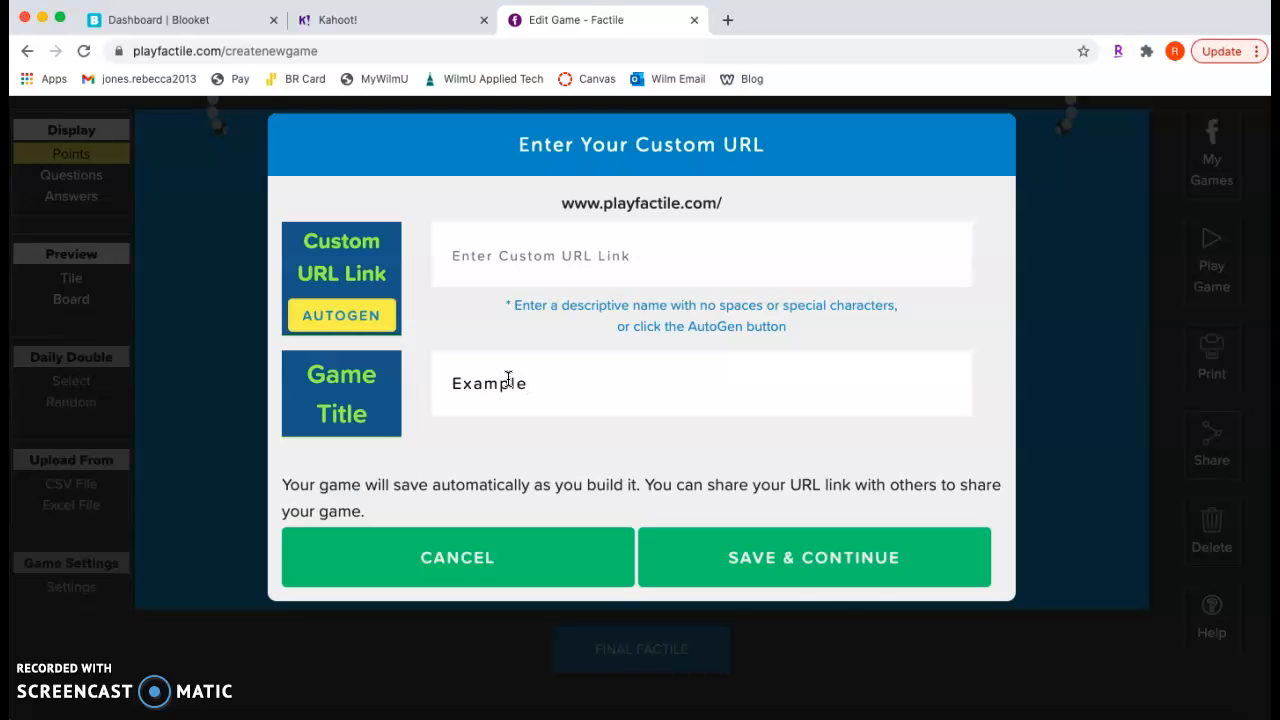
{"action": "left_click", "coordinate": [860, 550]}
{"action": "left_click", "coordinate": [826, 586]}
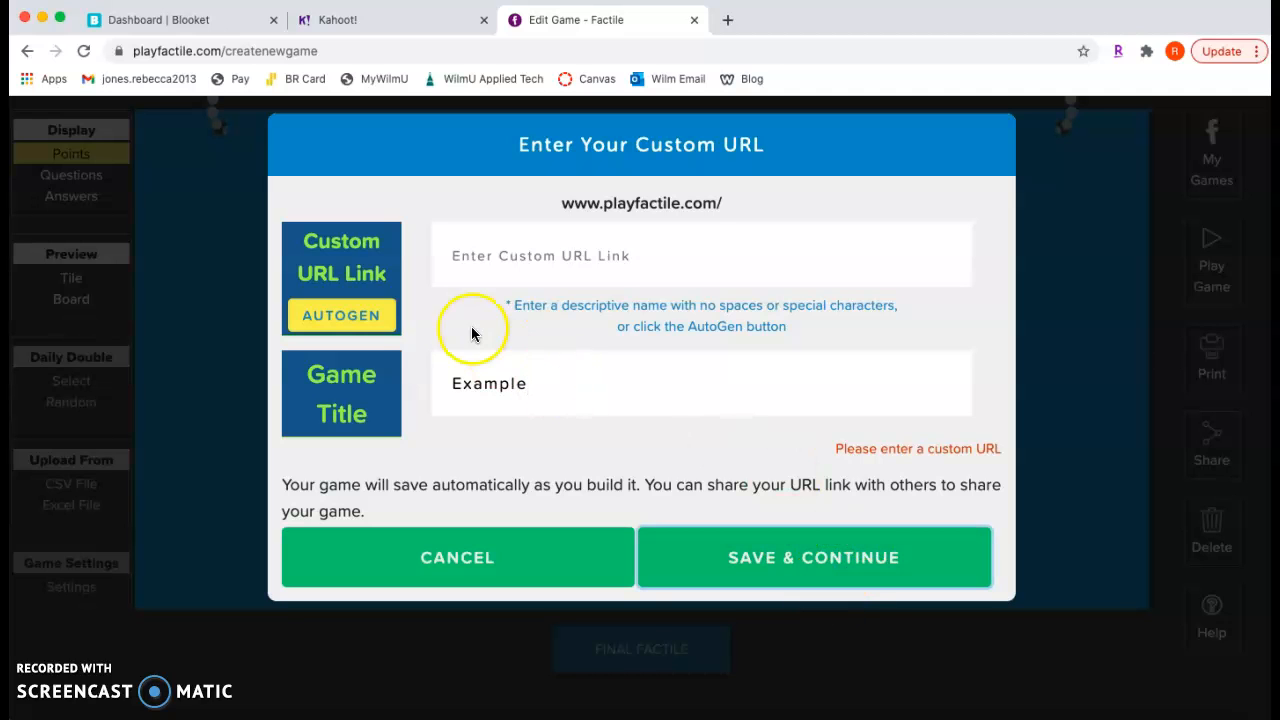
{"action": "left_click", "coordinate": [368, 314]}
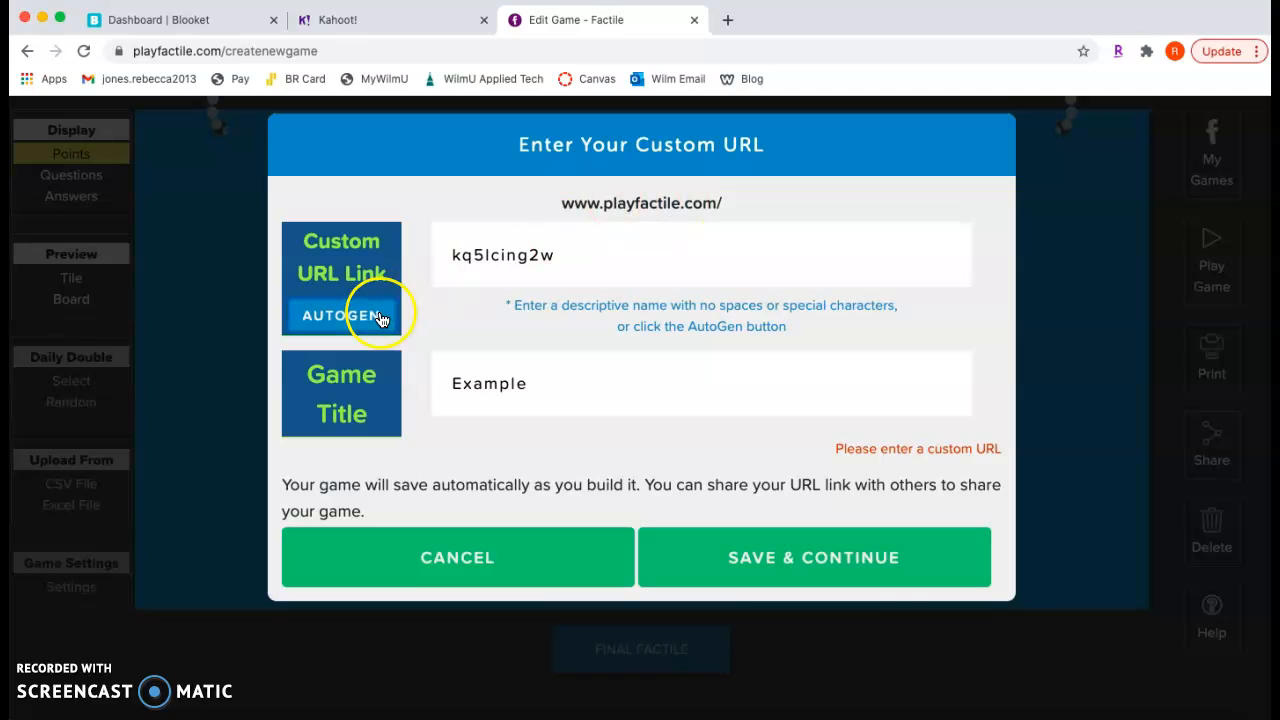
{"action": "left_click", "coordinate": [862, 578]}
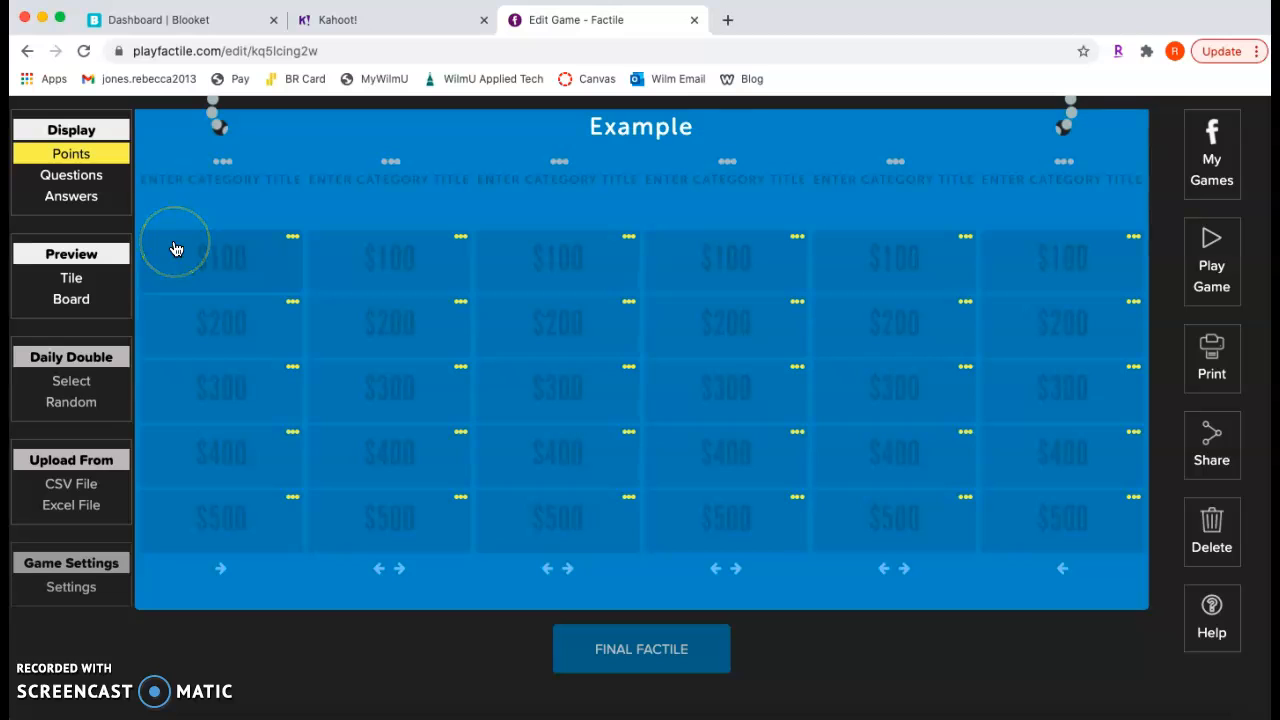
Title the first category column "MULTIPLICATION FACTS"
{"action": "left_click", "coordinate": [235, 183]}
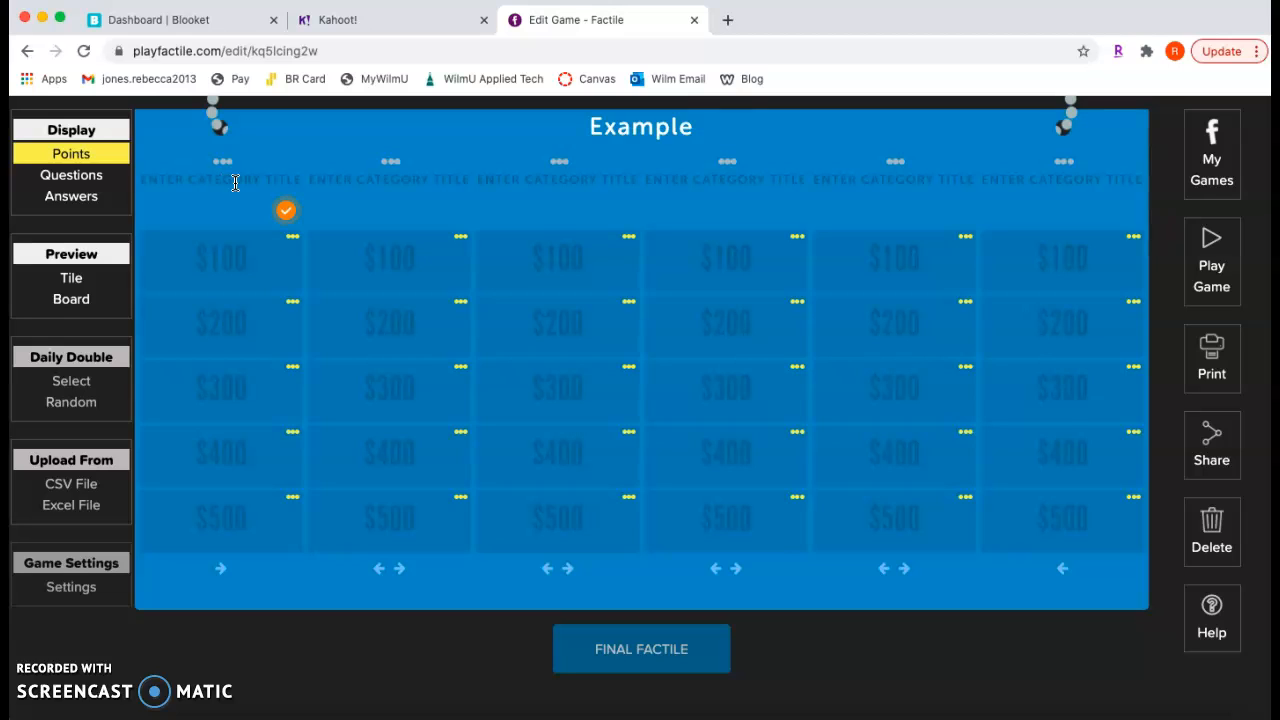
{"action": "type", "text": "MULTIPLICATION FACS"}
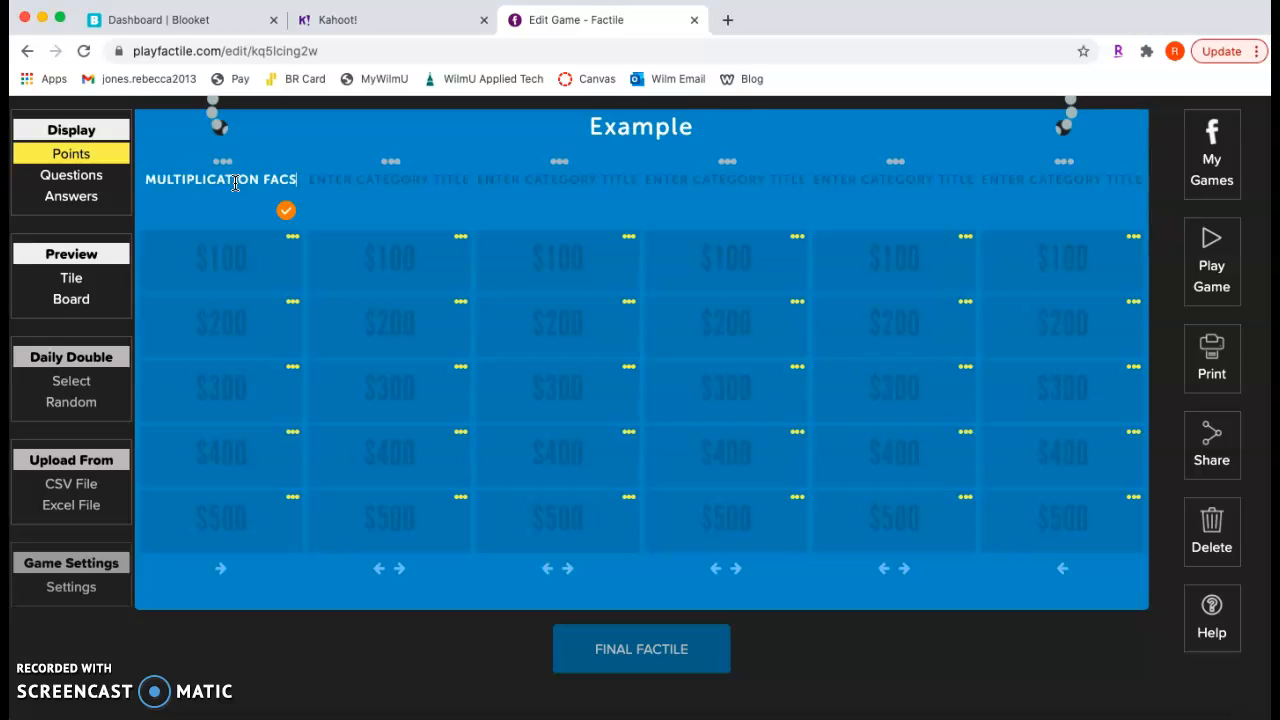
{"action": "key", "text": "BackSpace"}
{"action": "type", "text": "TS"}
Add the $100 Multiplication Facts question "2 x 7" with the answer 14 and save the tile
{"action": "left_click", "coordinate": [224, 258]}
{"action": "left_click", "coordinate": [317, 231]}
{"action": "type", "text": "2 x 7"}
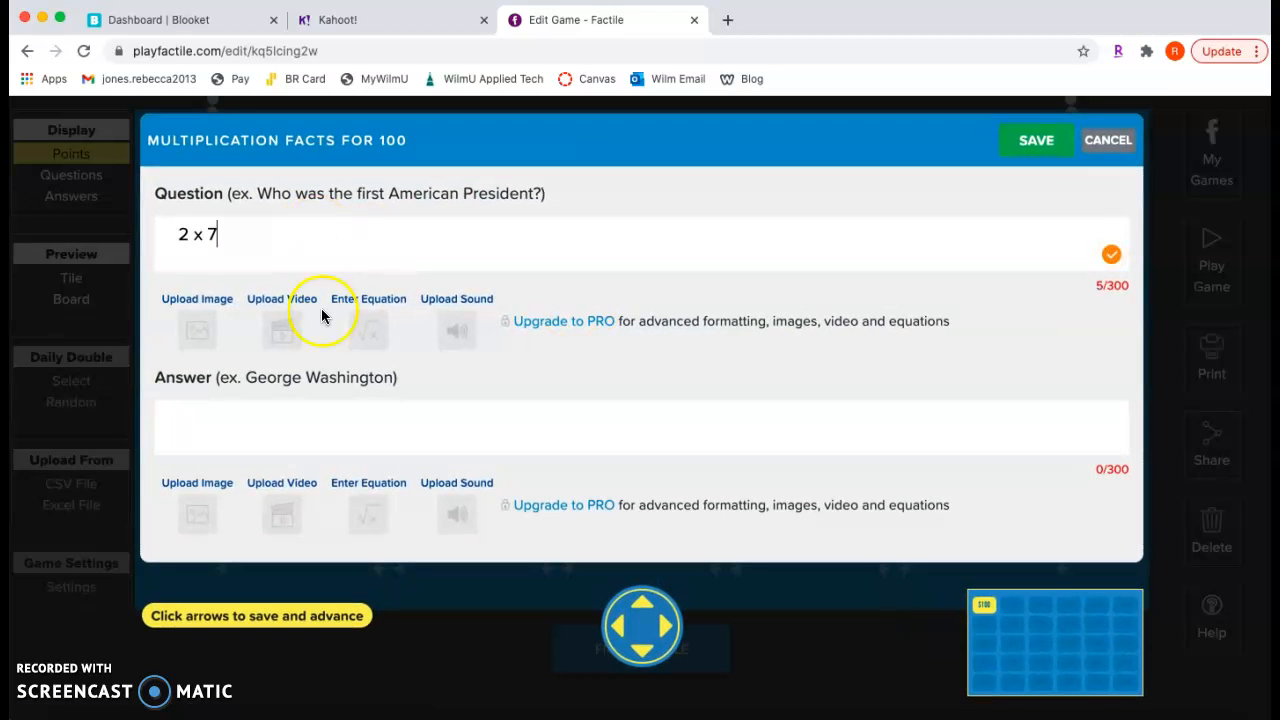
{"action": "left_click", "coordinate": [297, 427]}
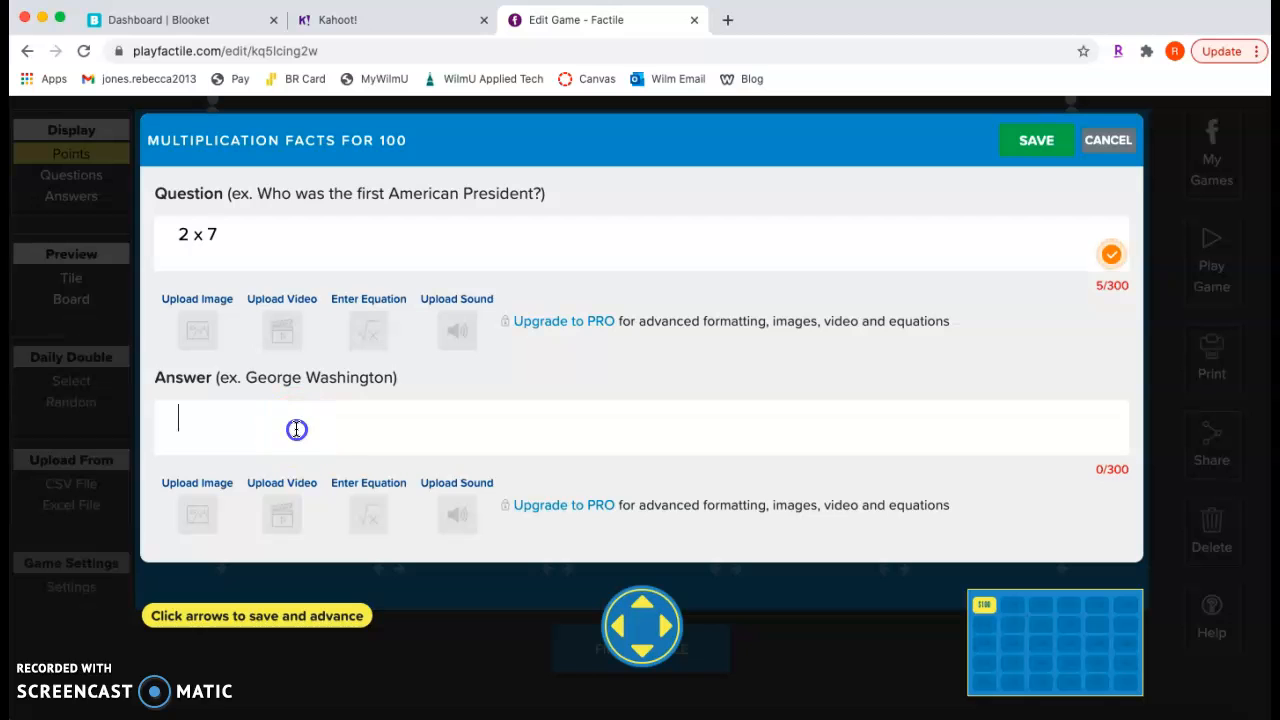
{"action": "type", "text": "14"}
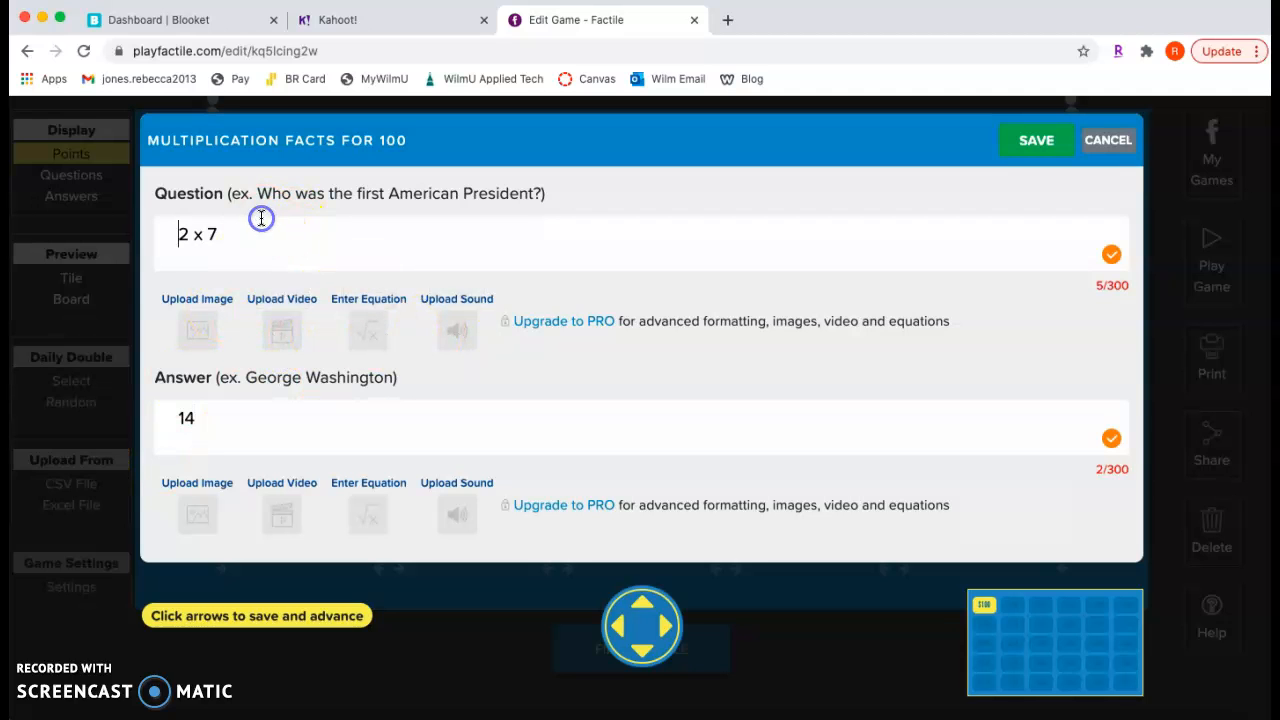
{"action": "left_click_drag", "start_coordinate": [258, 230], "coordinate": [128, 228]}
{"action": "key", "text": "BackSpace"}
{"action": "left_click", "coordinate": [180, 232]}
{"action": "type", "text": "2"}
{"action": "left_click", "coordinate": [1035, 138]}
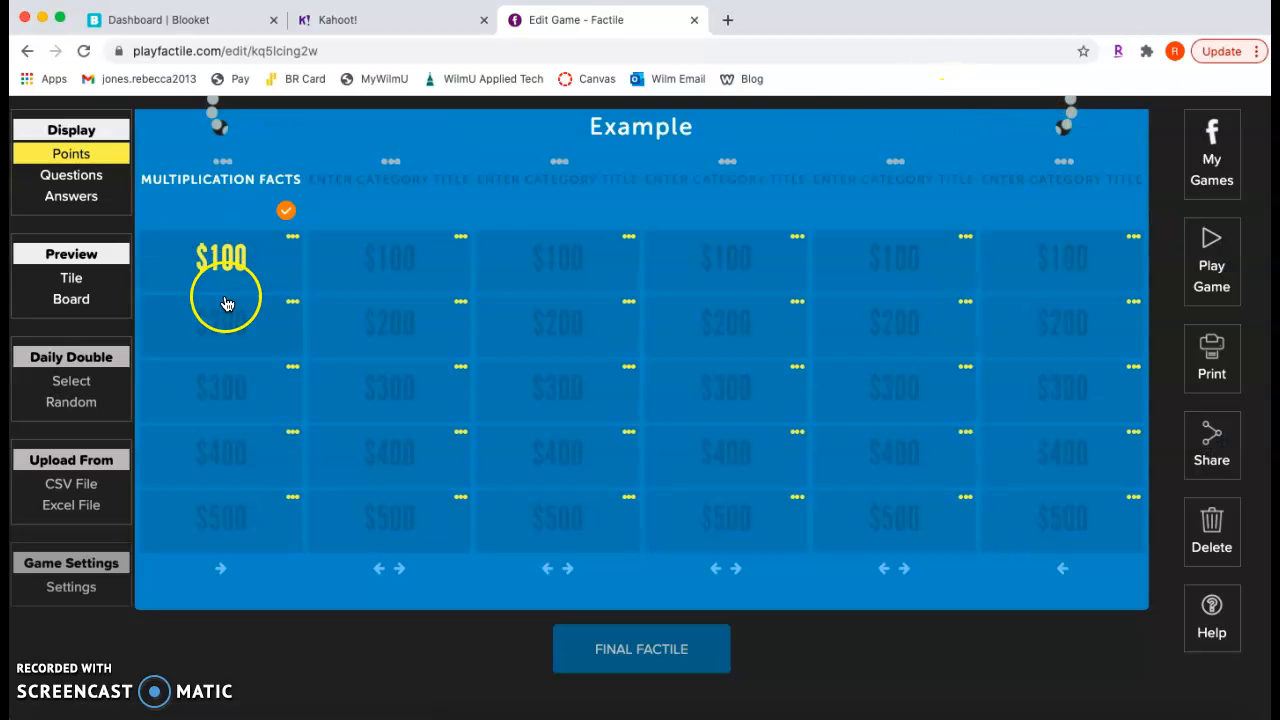
Add the $200 Multiplication Facts question "3 x 6" with the answer 18 and save the tile
{"action": "left_click", "coordinate": [207, 310]}
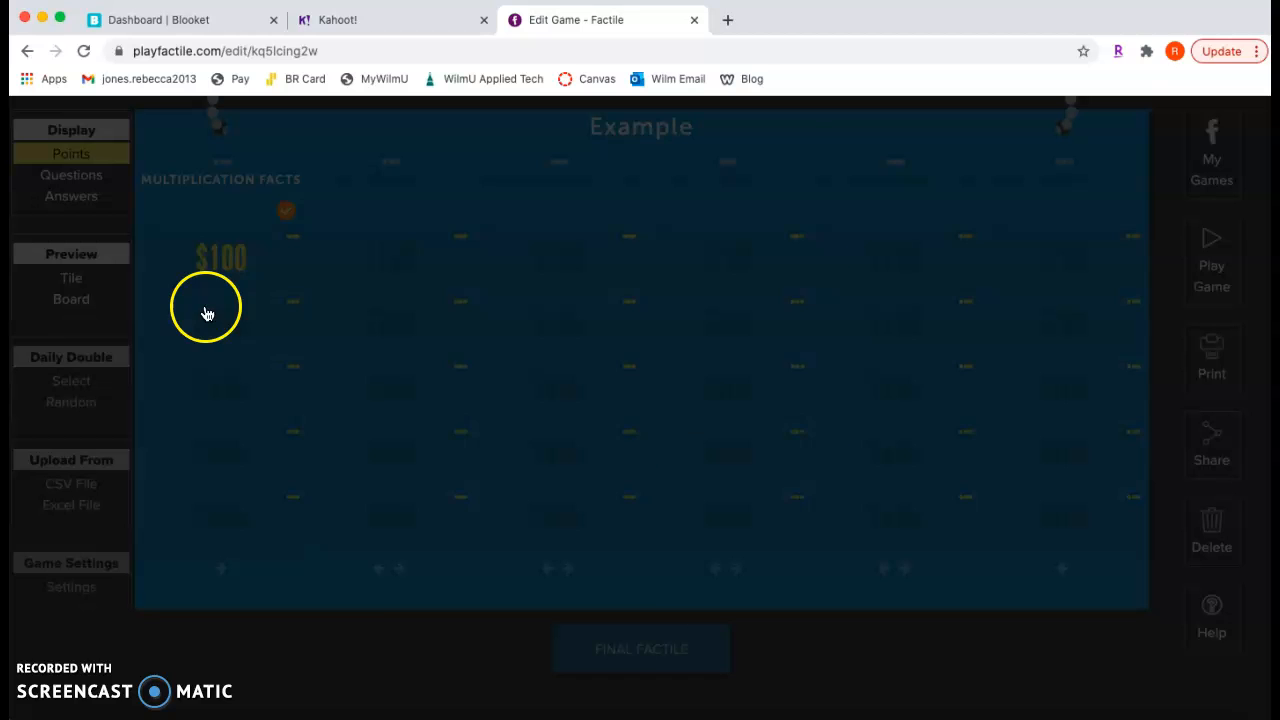
{"action": "left_click", "coordinate": [230, 234]}
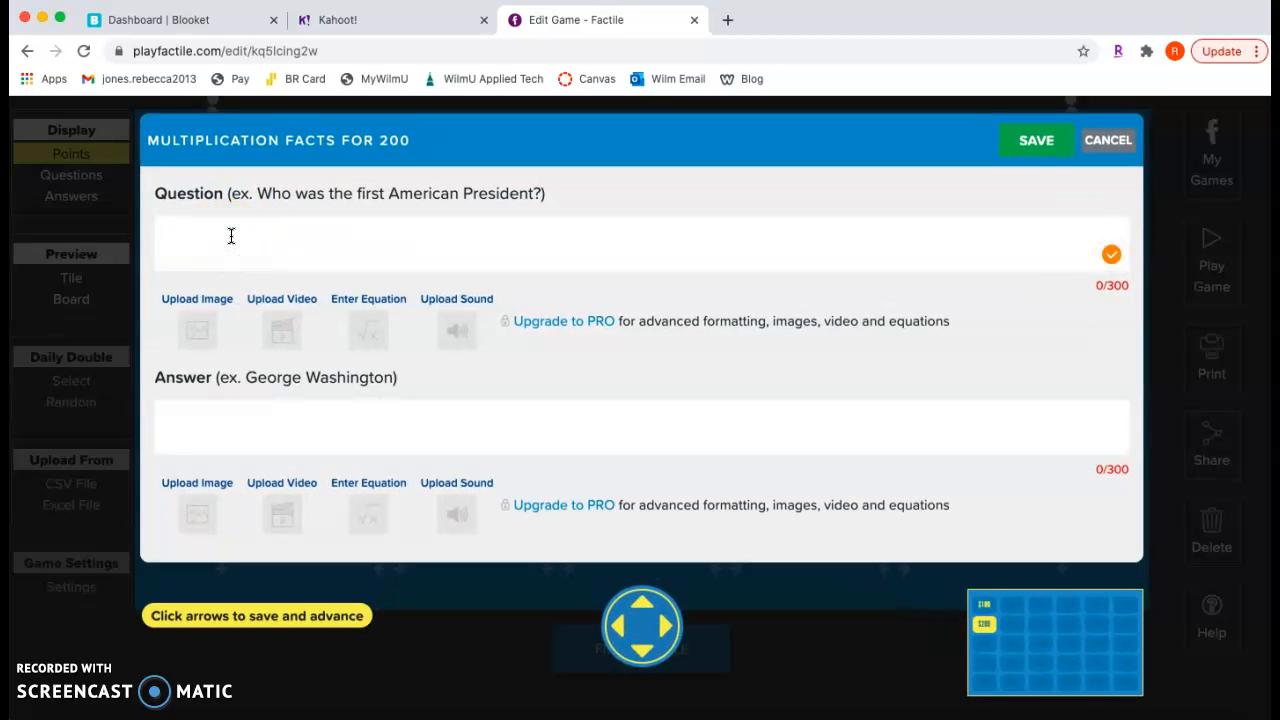
{"action": "type", "text": "3"}
{"action": "left_click", "coordinate": [172, 405]}
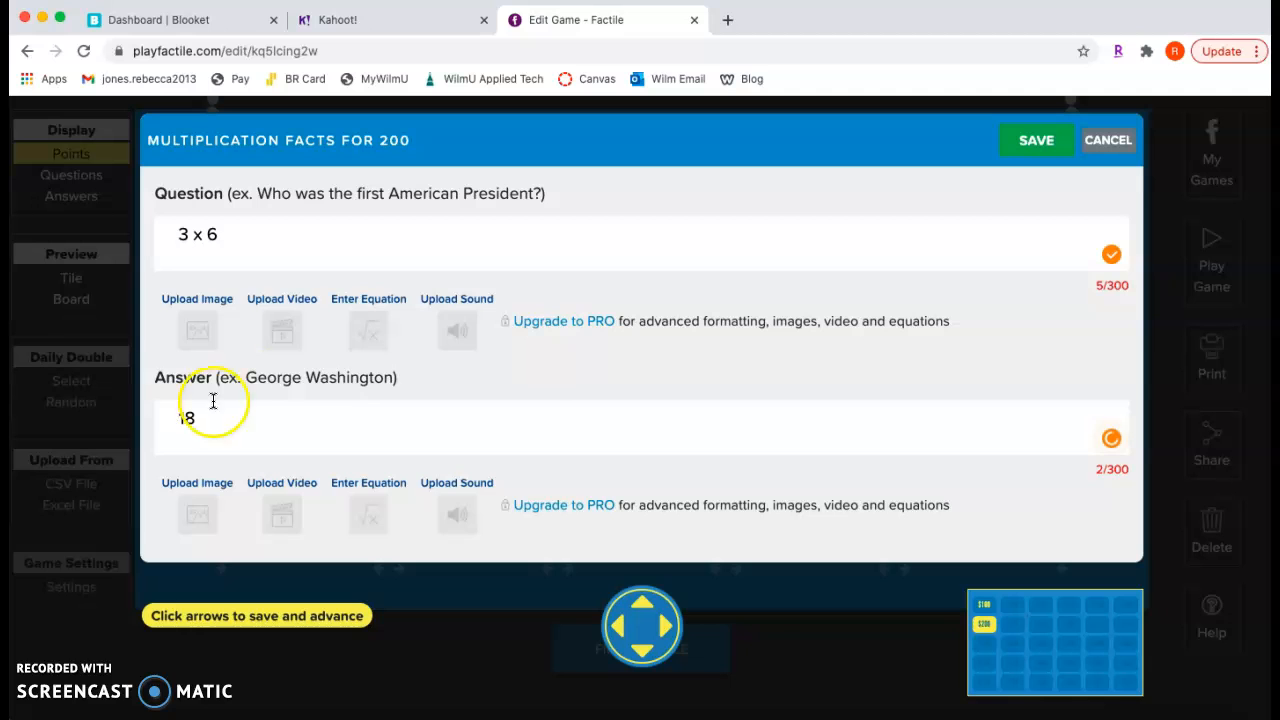
{"action": "left_click", "coordinate": [1036, 141]}
Add the $300 Multiplication Facts question "4 x 8" with its answer and save the tile
{"action": "left_click", "coordinate": [207, 393]}
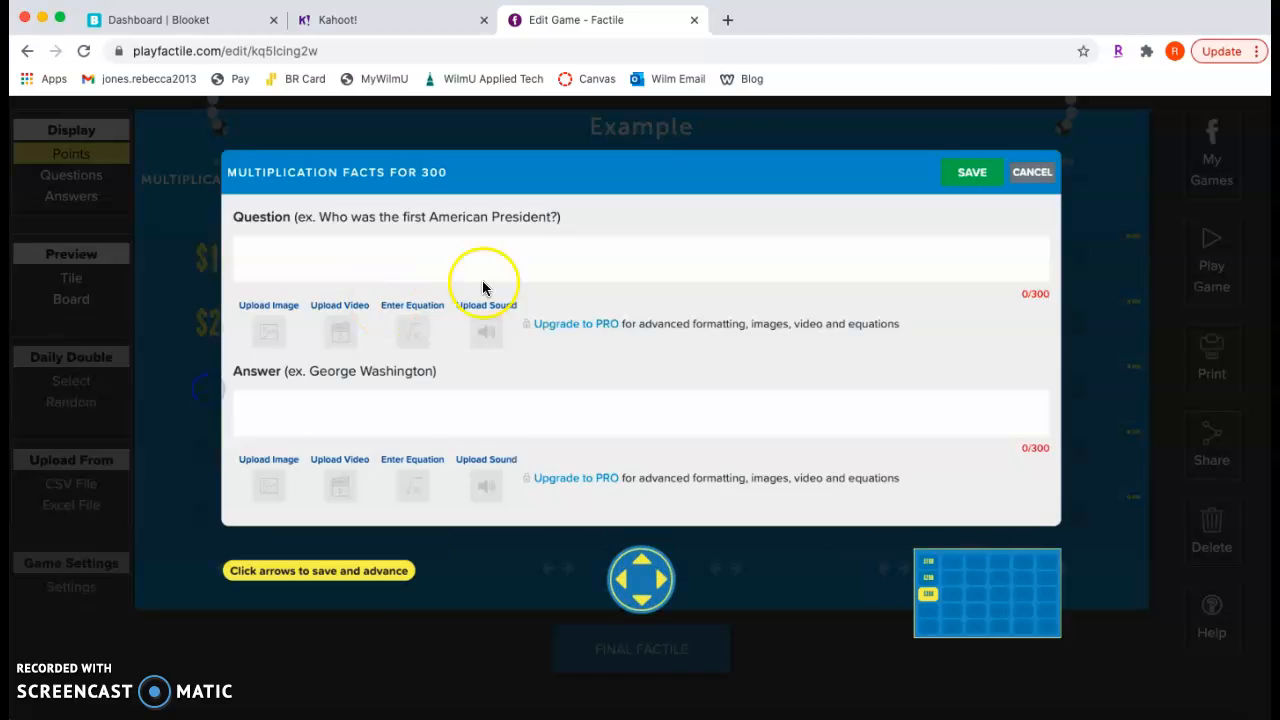
{"action": "type", "text": "4 x 8"}
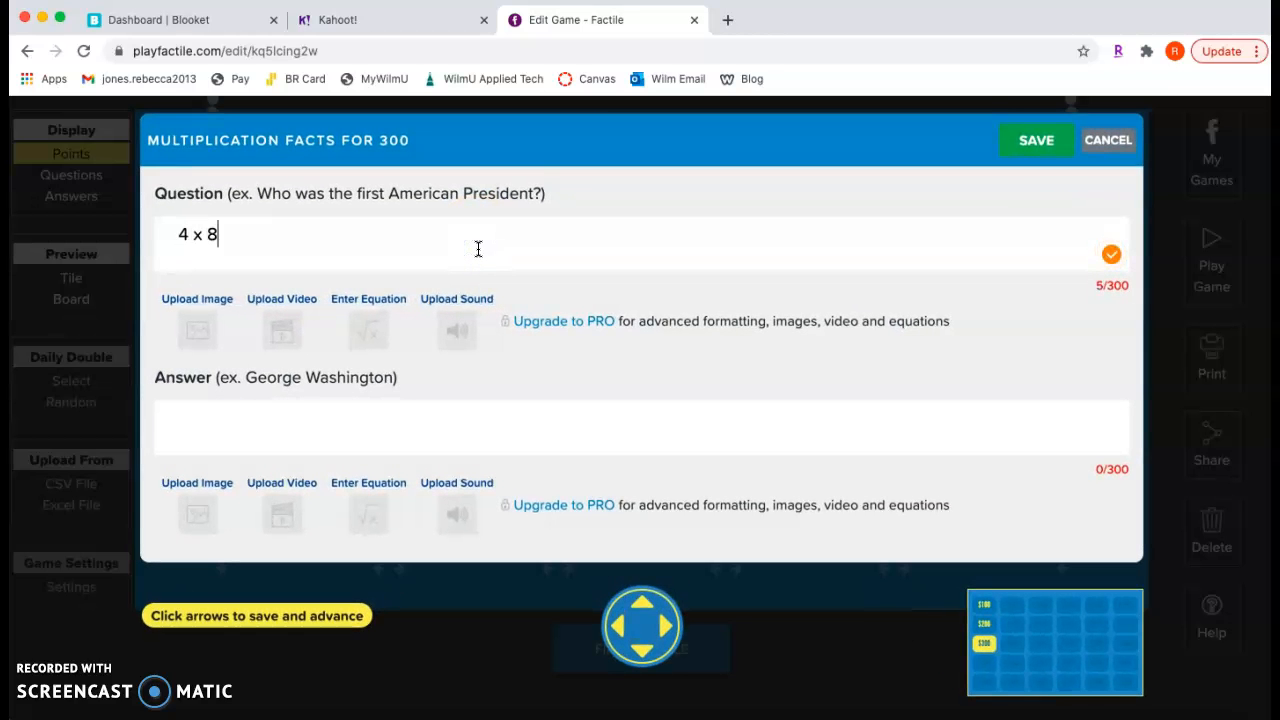
{"action": "left_click", "coordinate": [456, 428]}
{"action": "type", "text": "3"}
{"action": "left_click", "coordinate": [1050, 160]}
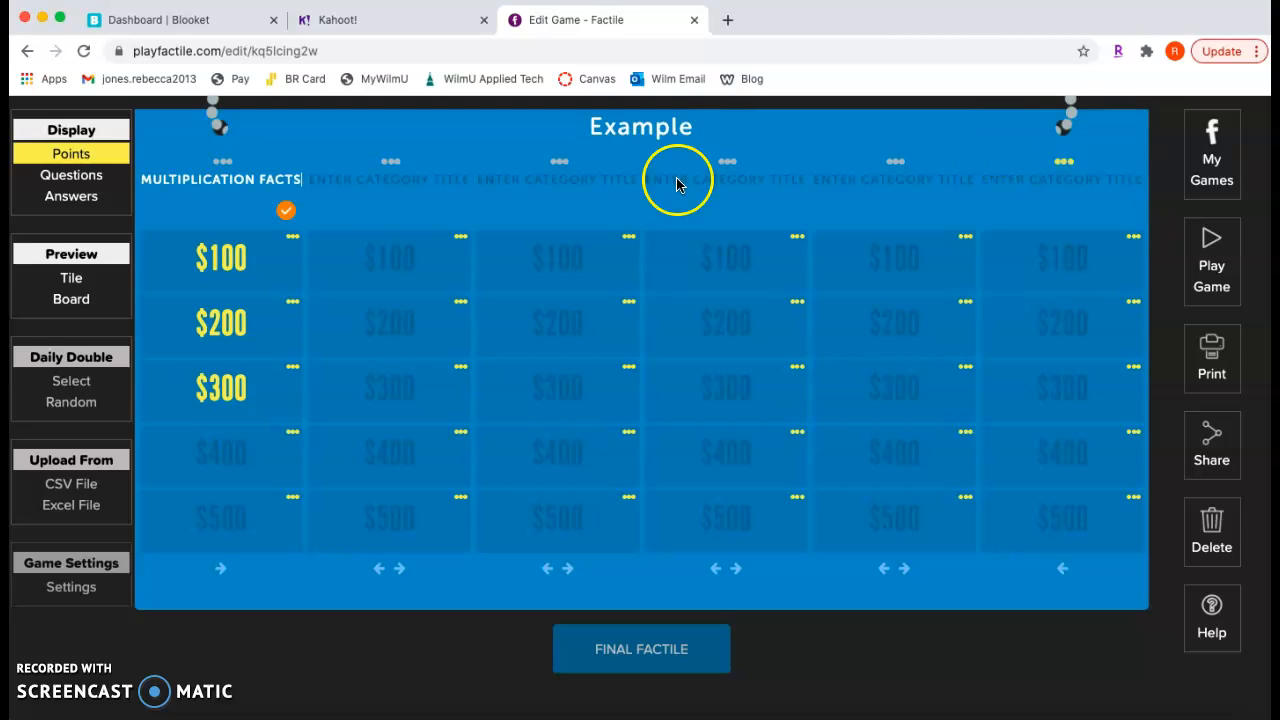
Add the $400 Multiplication Facts question "5 x 10" with the answer 50 and save the tile
{"action": "left_click", "coordinate": [218, 458]}
{"action": "left_click", "coordinate": [446, 225]}
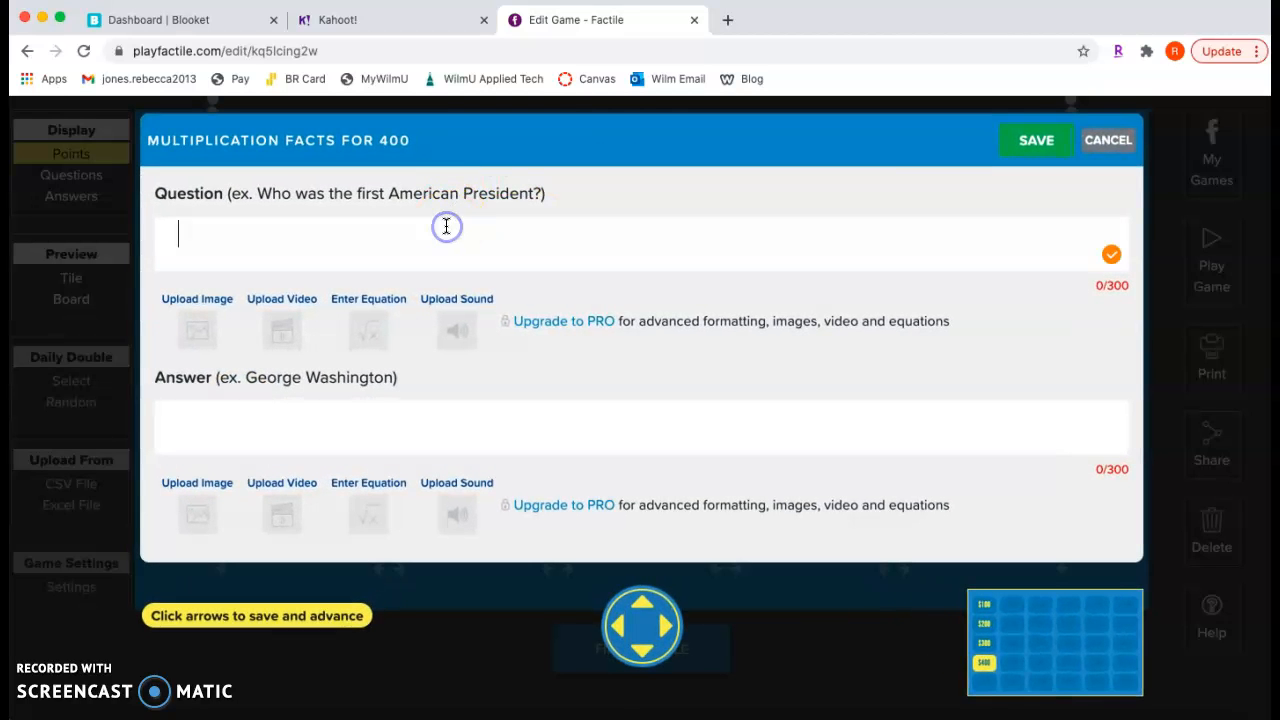
{"action": "type", "text": "5 x 10"}
{"action": "left_click", "coordinate": [404, 428]}
{"action": "type", "text": "50"}
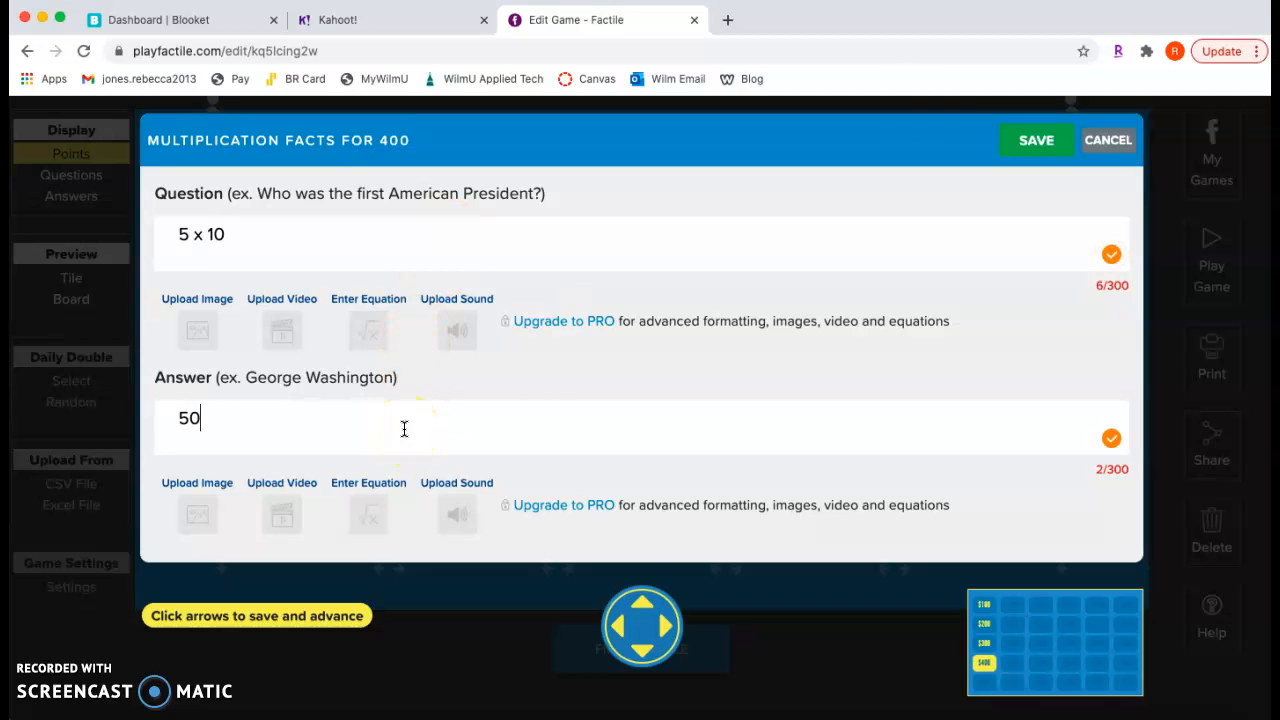
{"action": "left_click", "coordinate": [1036, 140]}
Add the $500 Multiplication Facts question "6 x 6" with the answer 36 and save the tile
{"action": "left_click", "coordinate": [250, 515]}
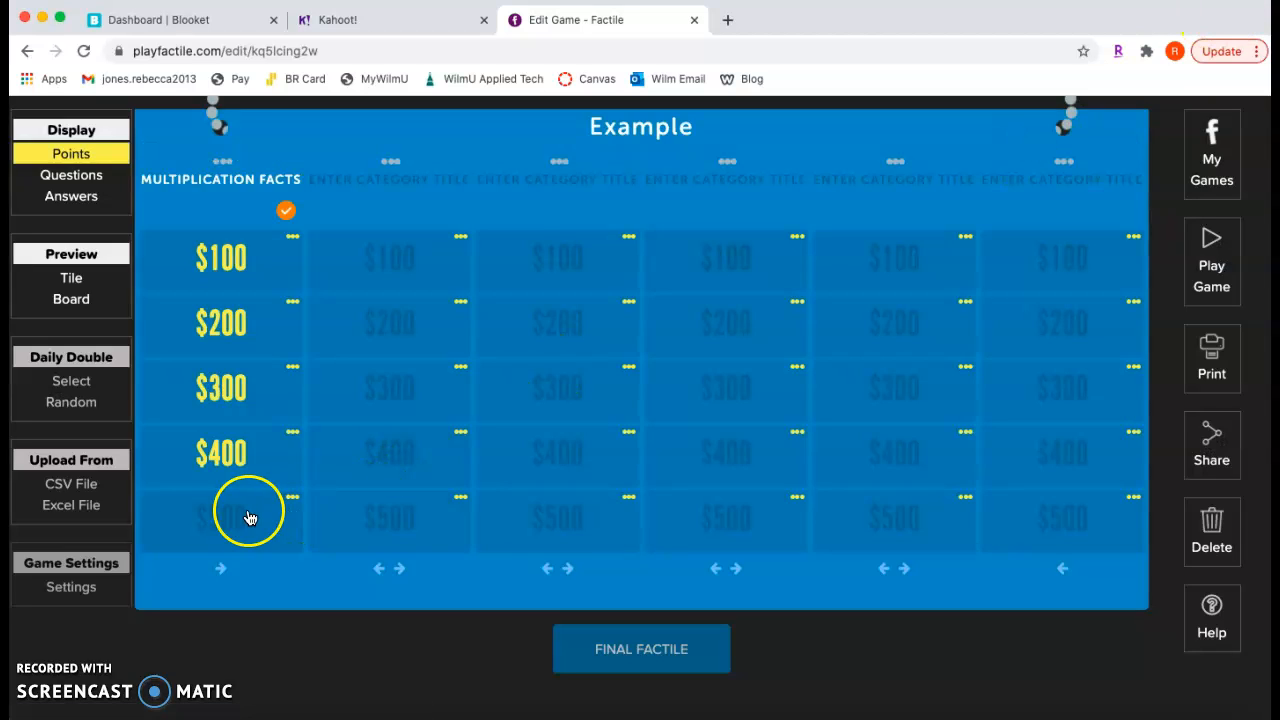
{"action": "left_click", "coordinate": [516, 241]}
{"action": "type", "text": "6 x "}
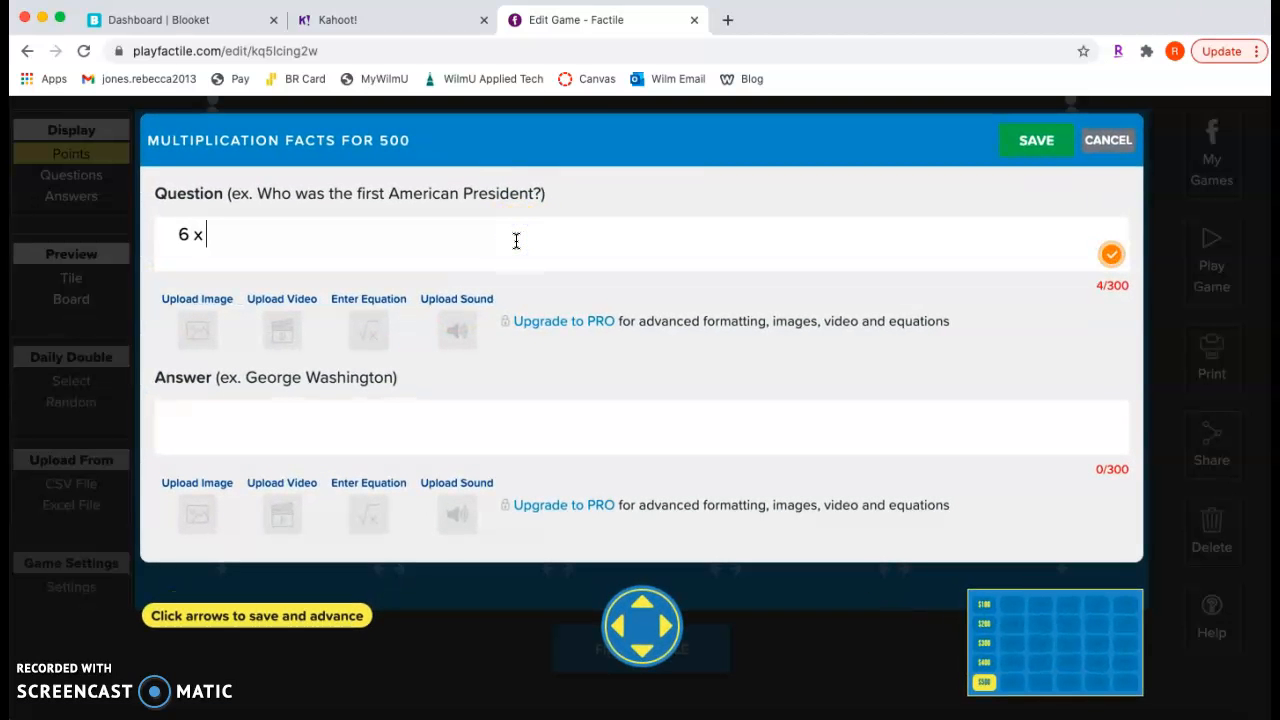
{"action": "type", "text": "6"}
{"action": "left_click", "coordinate": [390, 420]}
{"action": "type", "text": "36"}
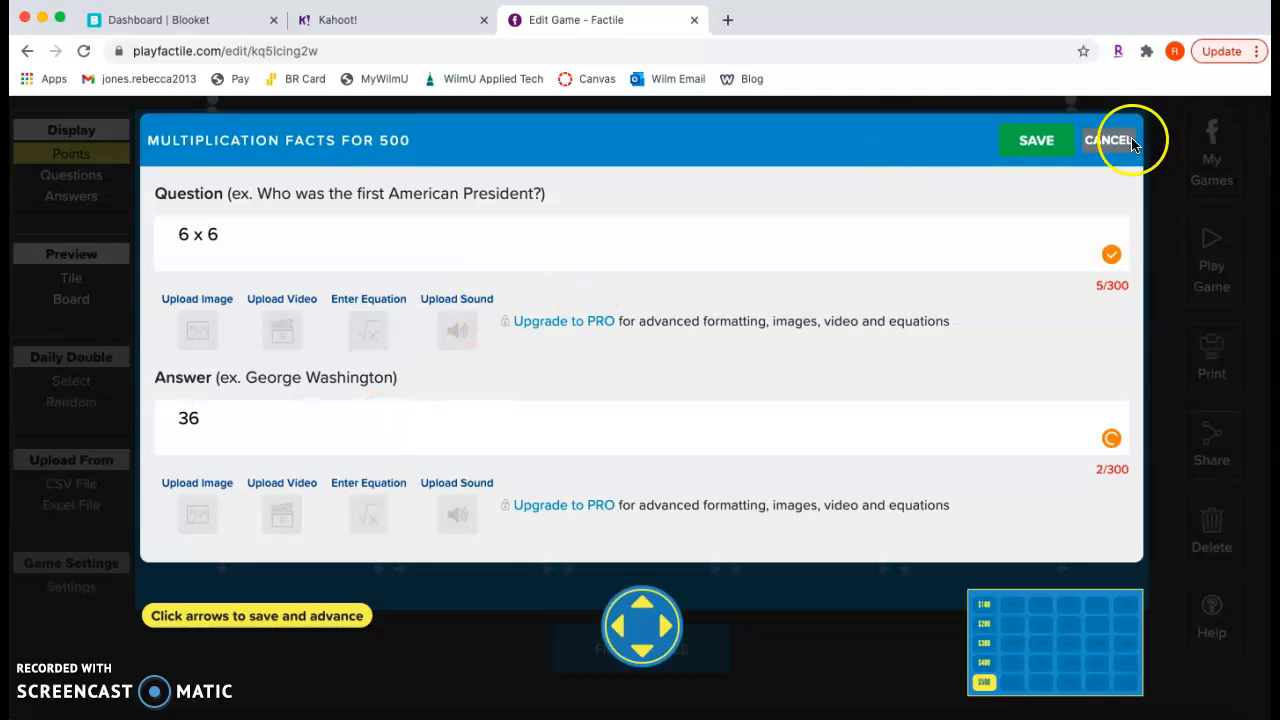
{"action": "left_click", "coordinate": [1037, 141]}
{"action": "left_click", "coordinate": [171, 602]}
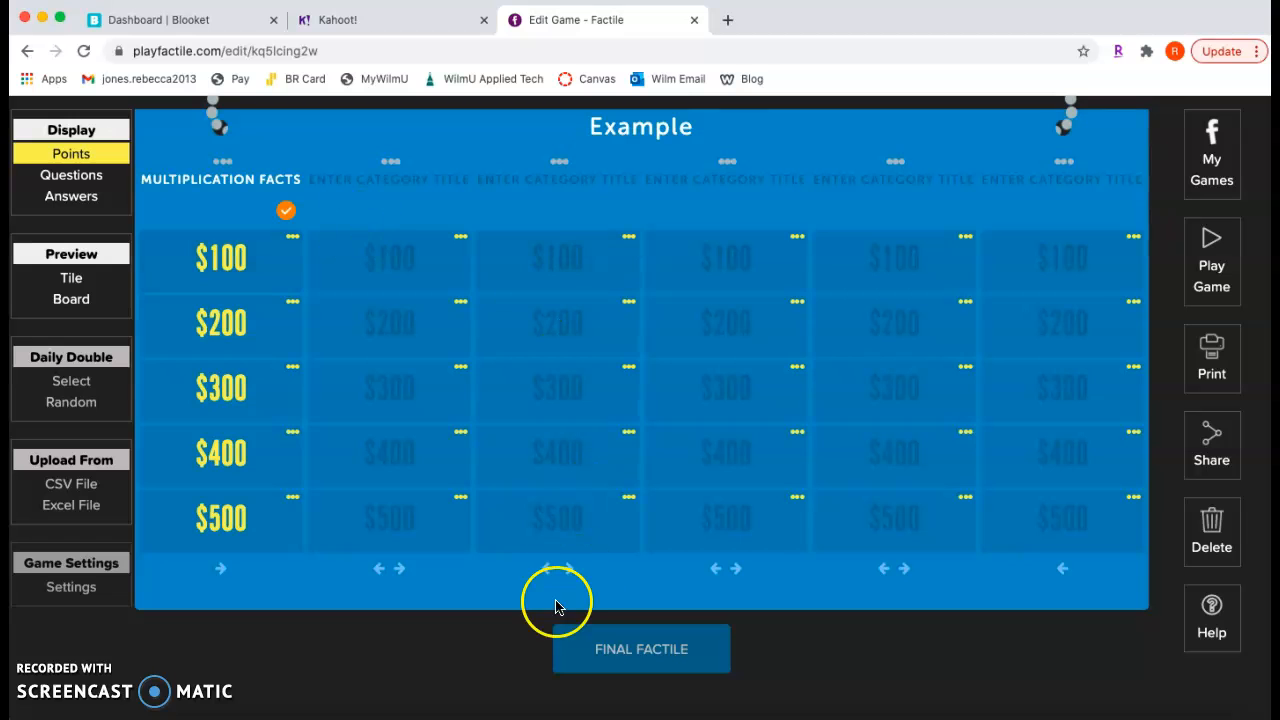
Fill in the Final Factile with the question "What is 34 x 2" and the answer 68, and save it
{"action": "left_click", "coordinate": [629, 663]}
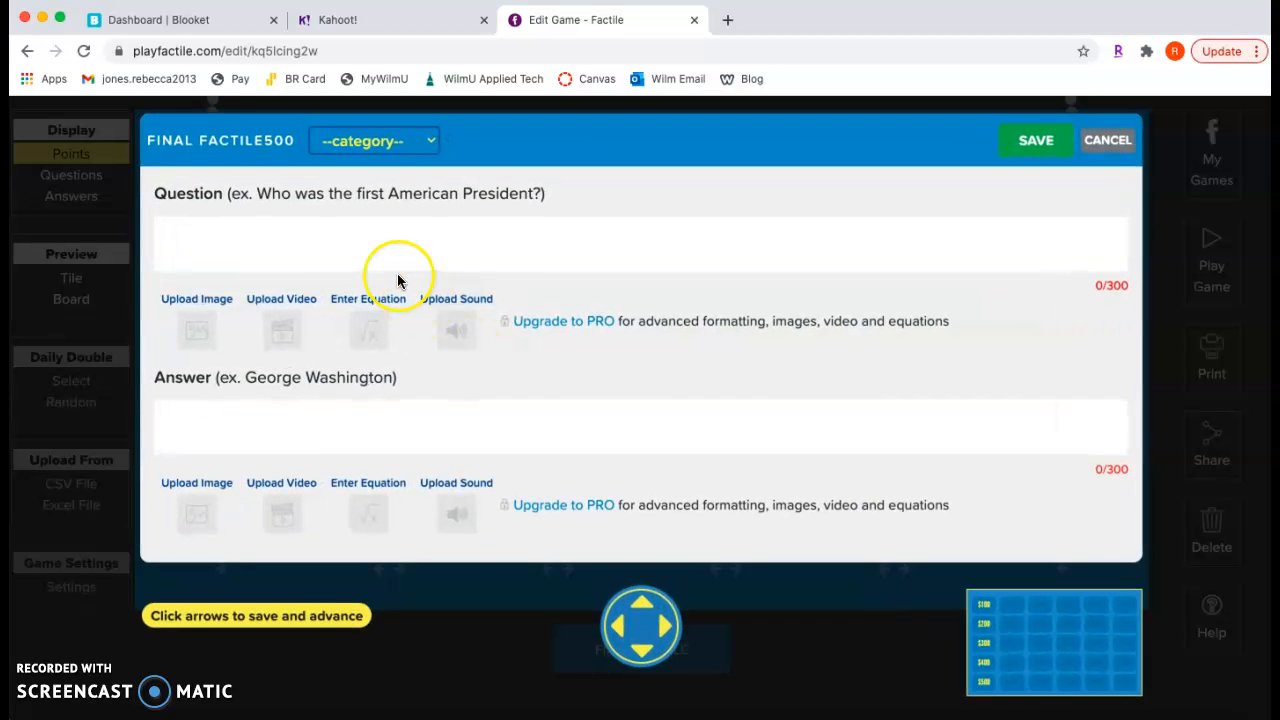
{"action": "left_click", "coordinate": [327, 258]}
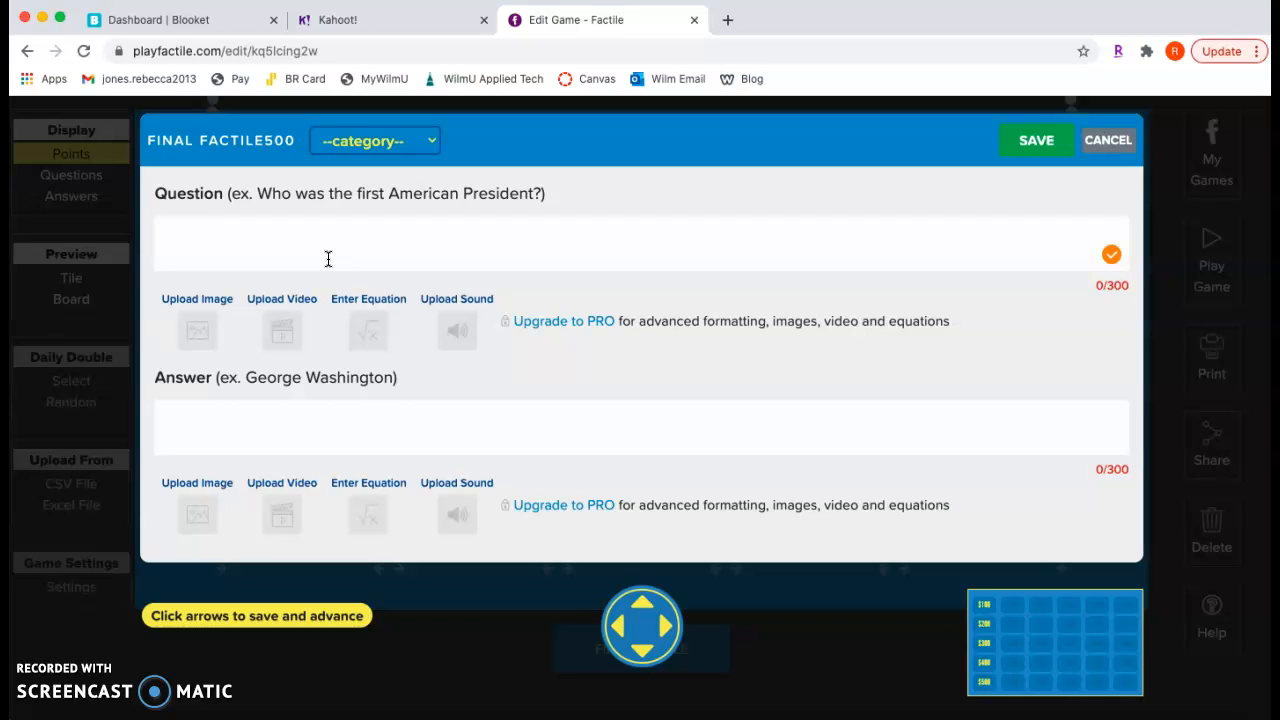
{"action": "type", "text": "hat is 34 x 2"}
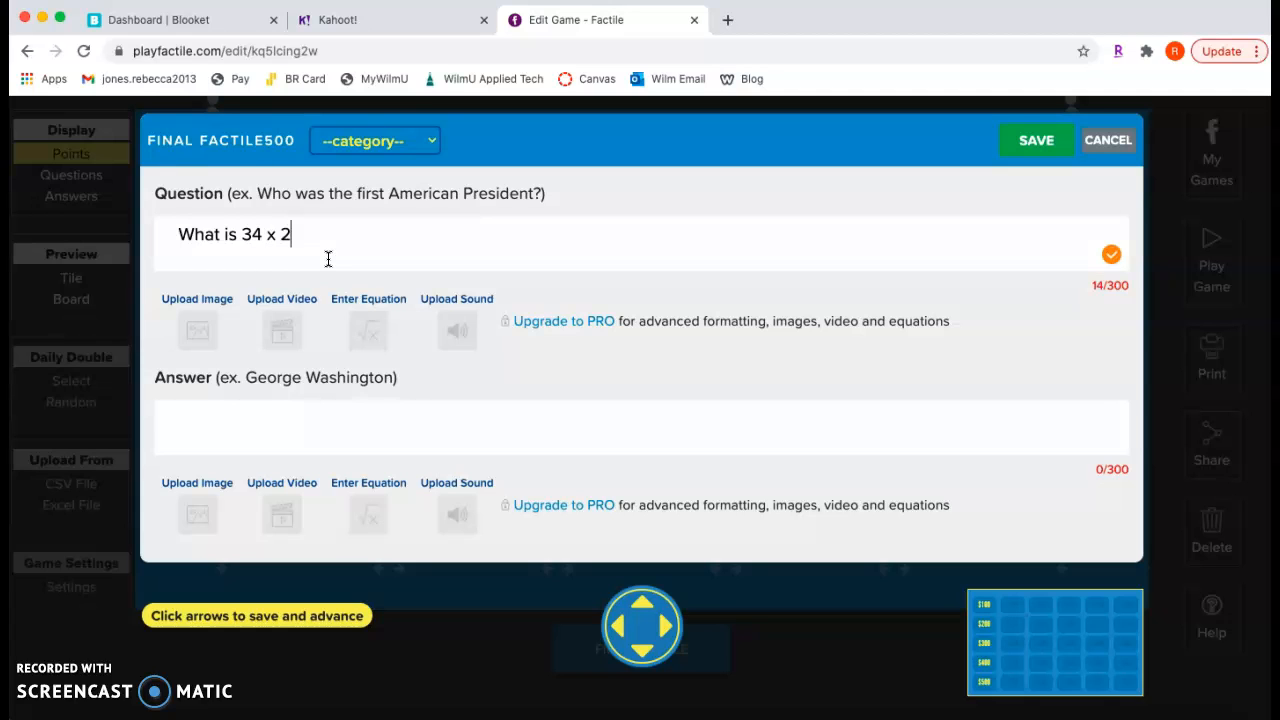
{"action": "left_click", "coordinate": [204, 437]}
{"action": "type", "text": "48"}
{"action": "key", "text": "BackSpace"}
{"action": "key", "text": "BackSpace"}
{"action": "type", "text": "68"}
{"action": "left_click", "coordinate": [1022, 124]}
{"action": "left_click", "coordinate": [1037, 137]}
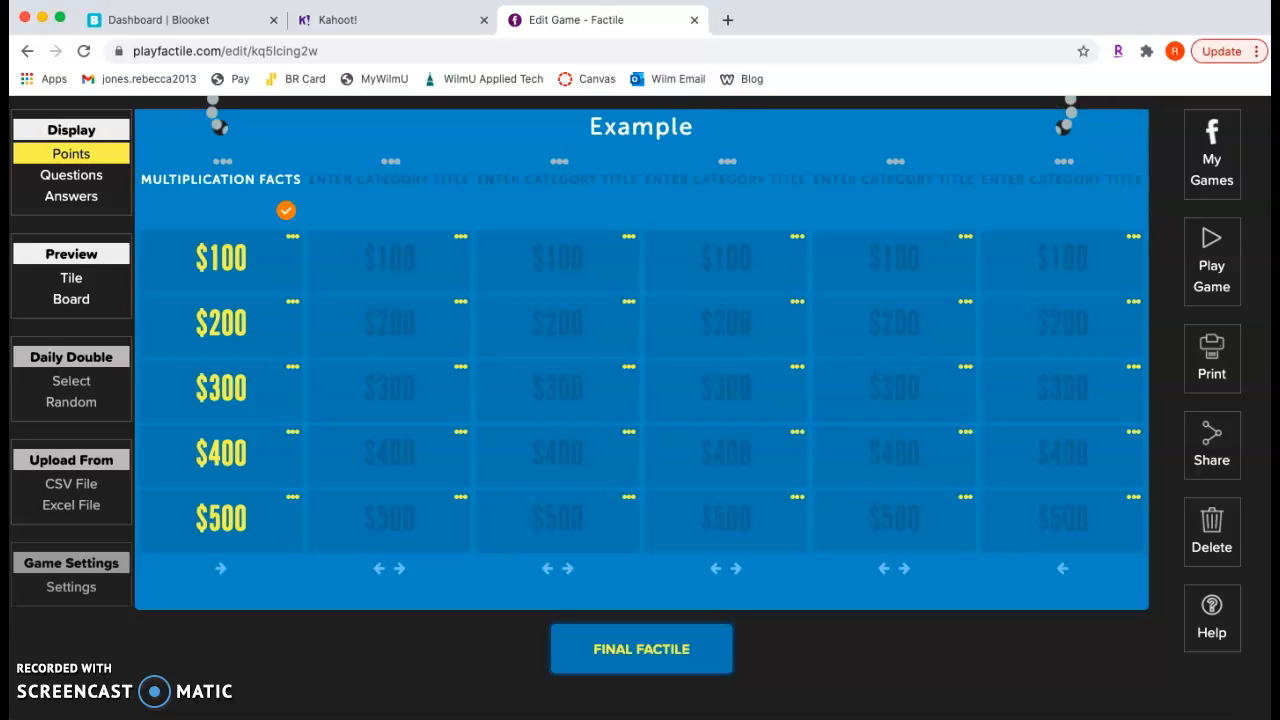
Return to the My Games list and find the Example game
{"action": "scroll", "coordinate": [905, 262], "scroll_direction": "down", "scroll_amount": 1}
{"action": "scroll", "coordinate": [1100, 130], "scroll_direction": "up", "scroll_amount": 1}
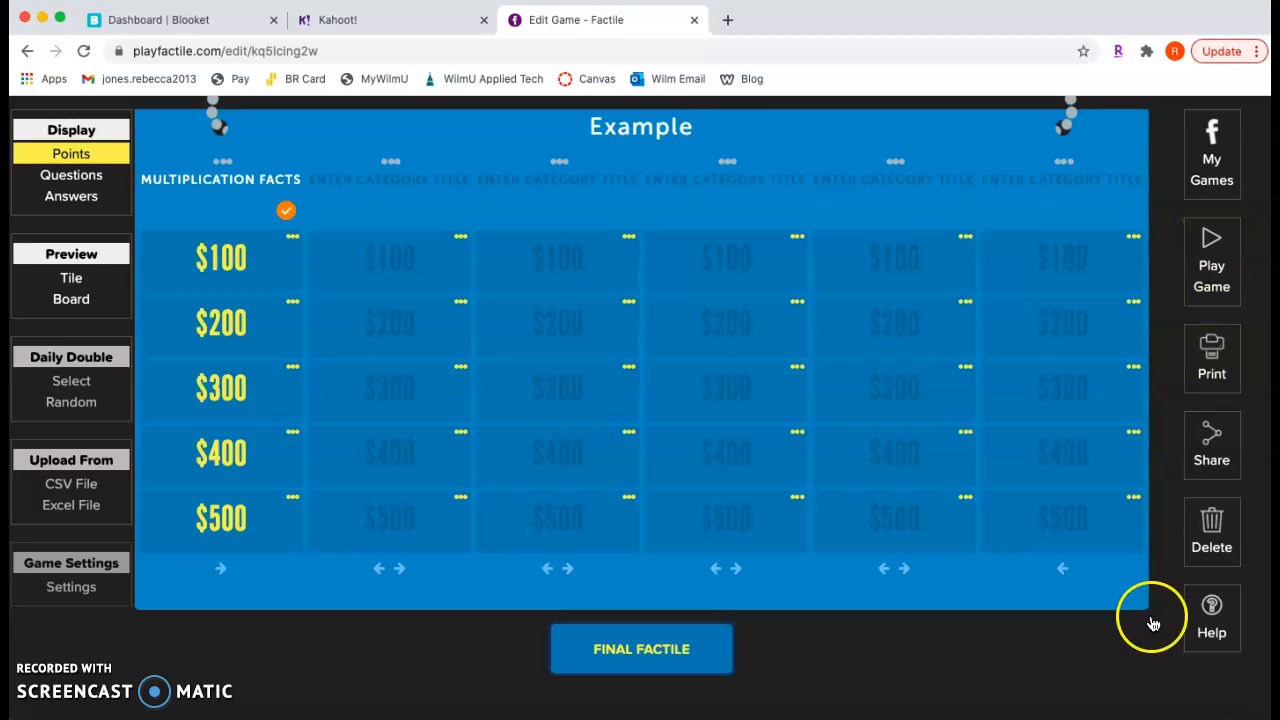
{"action": "left_click", "coordinate": [1224, 150]}
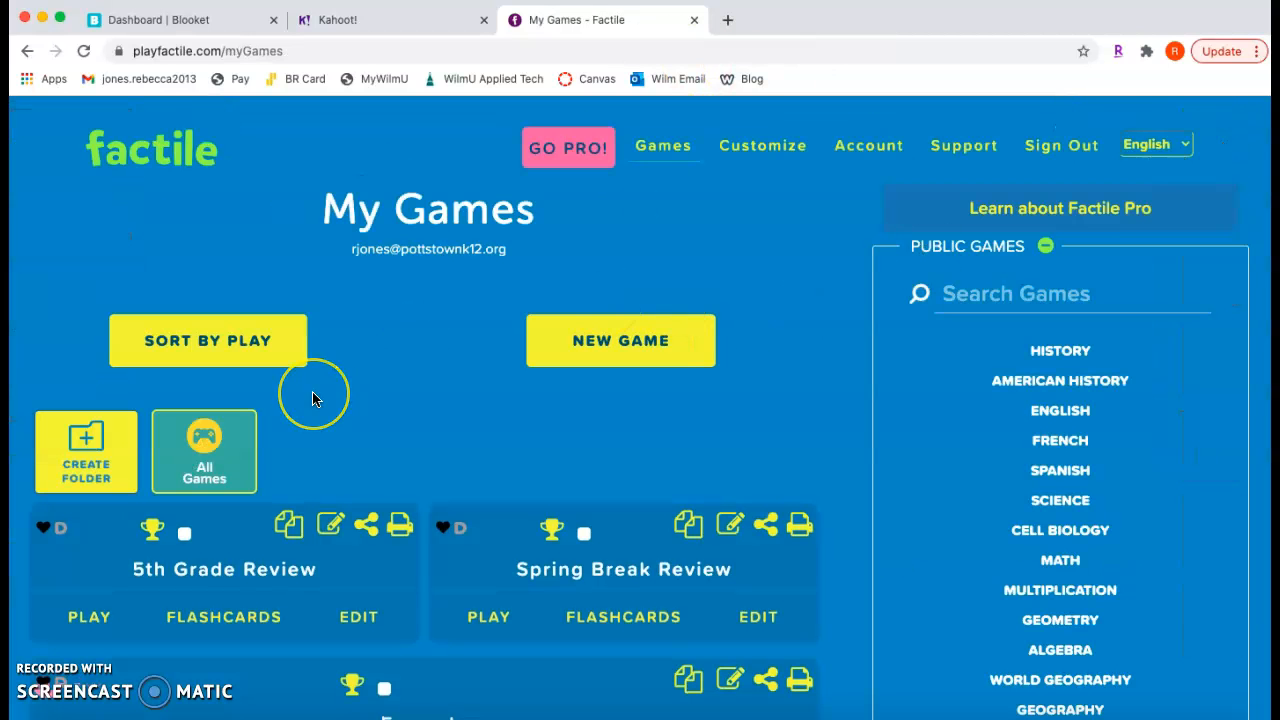
{"action": "scroll", "coordinate": [314, 391], "scroll_direction": "down", "scroll_amount": 2}
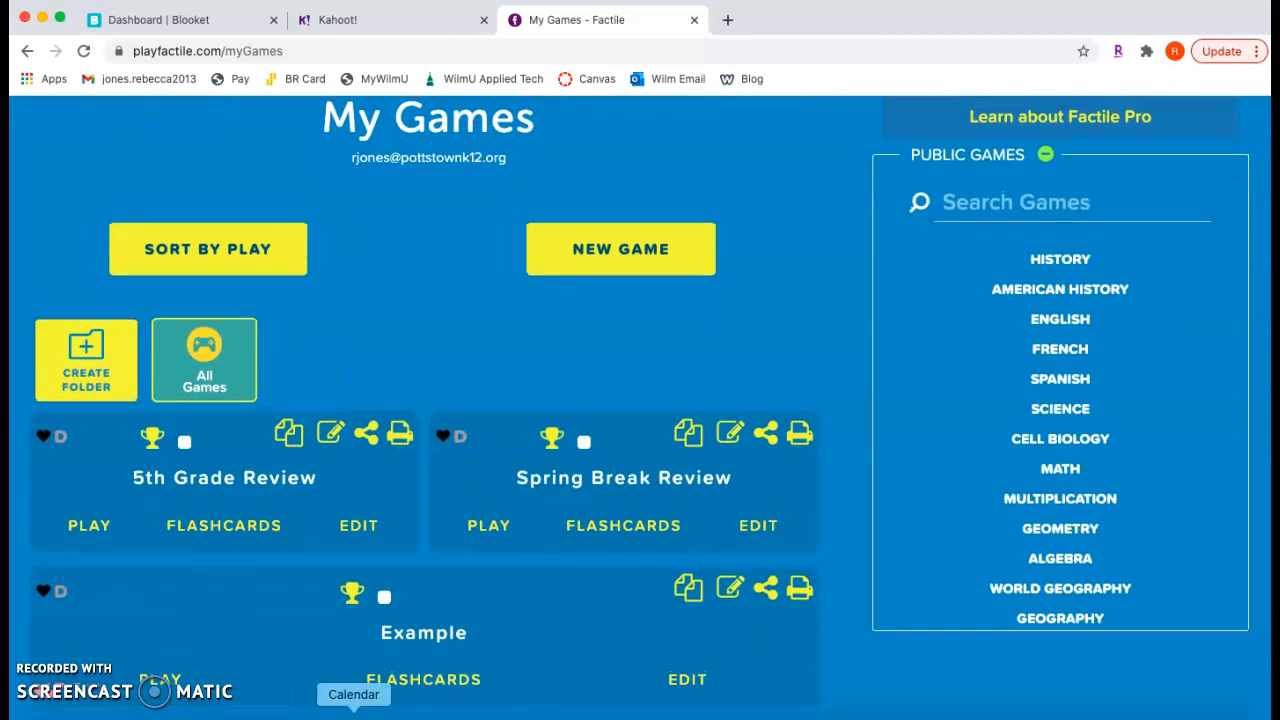